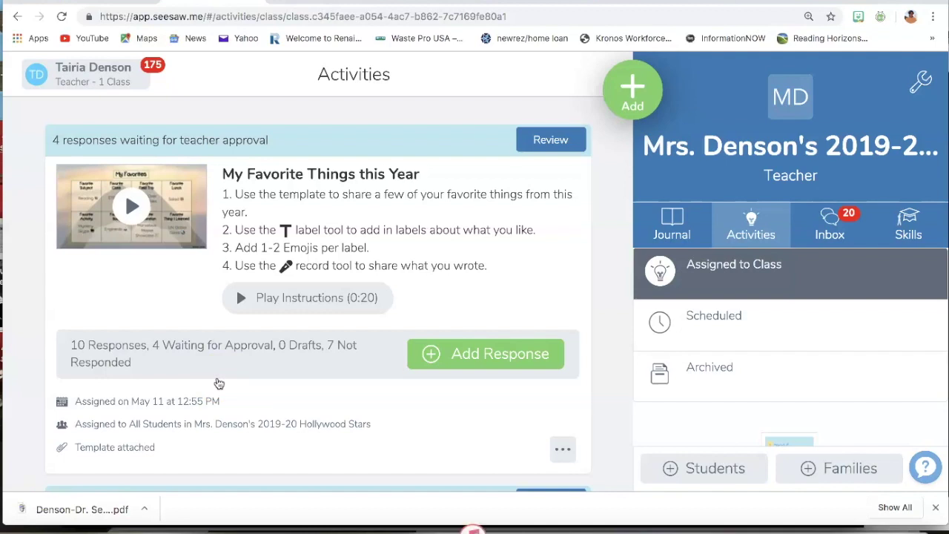
- Open My Library to assign an activity and bring up the Dr. Suess Week Reading Activity for editing
click(632, 89)
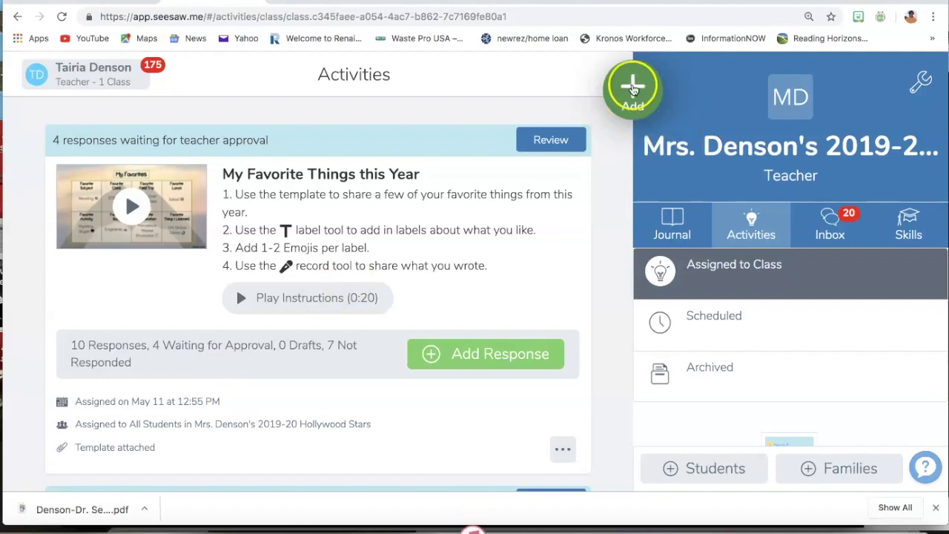
click(508, 162)
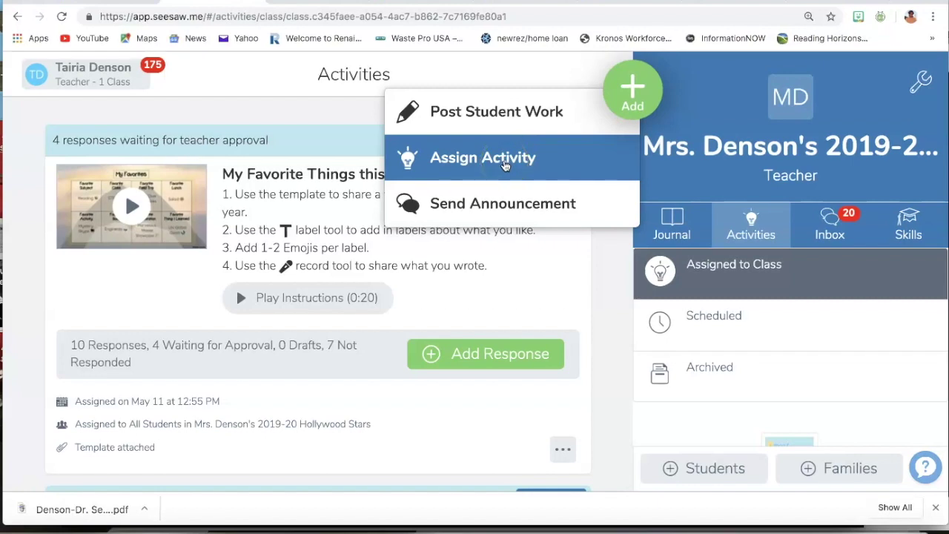
click(503, 164)
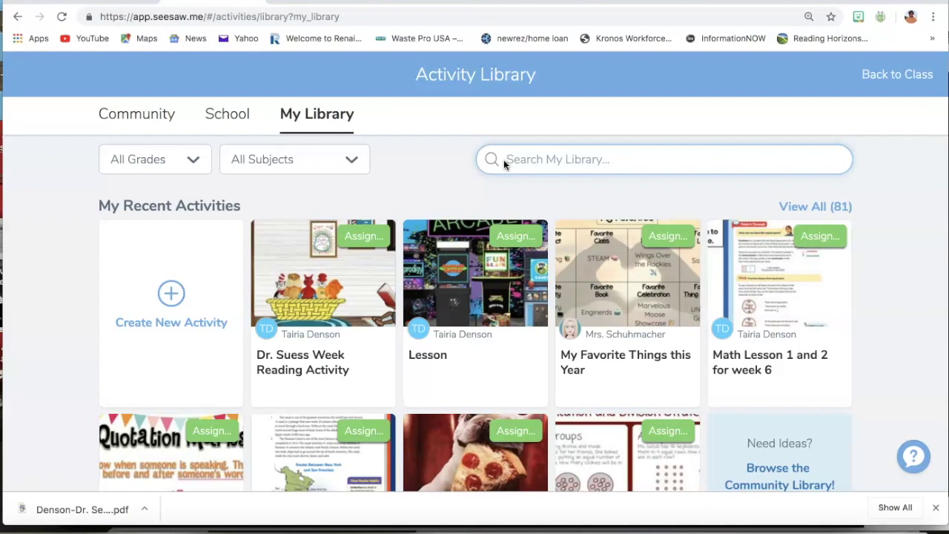
click(179, 284)
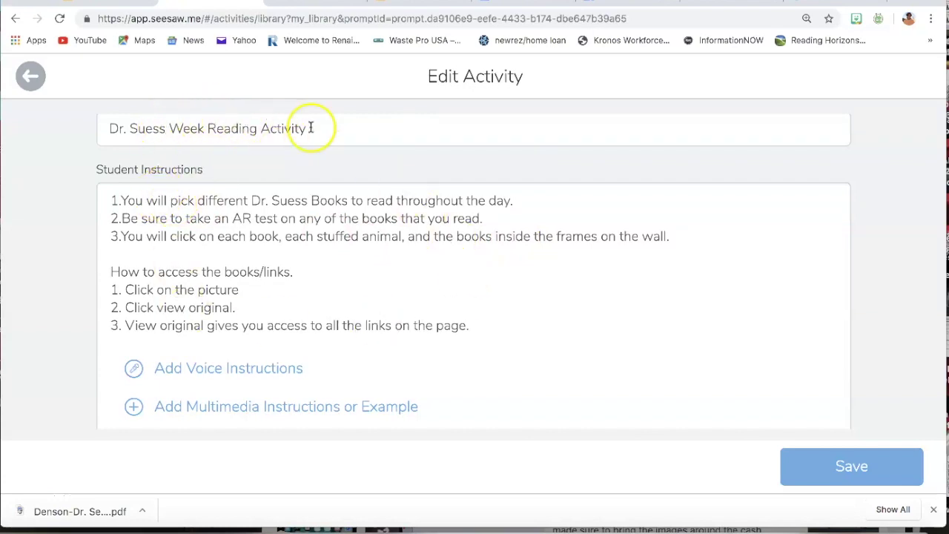
- Begin adding a multimedia example to the student instructions, choosing a file upload as the attachment type
scroll(311, 133, up, 1)
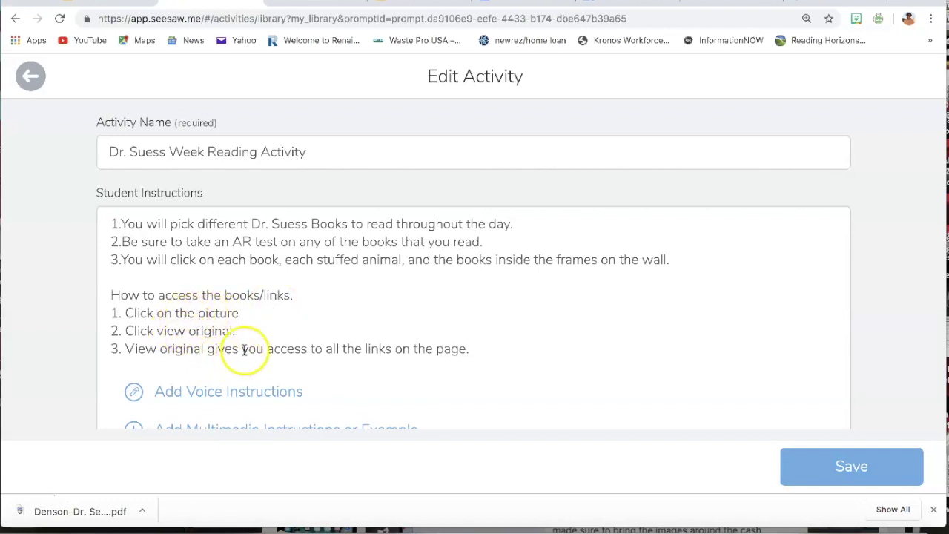
scroll(280, 336, down, 2)
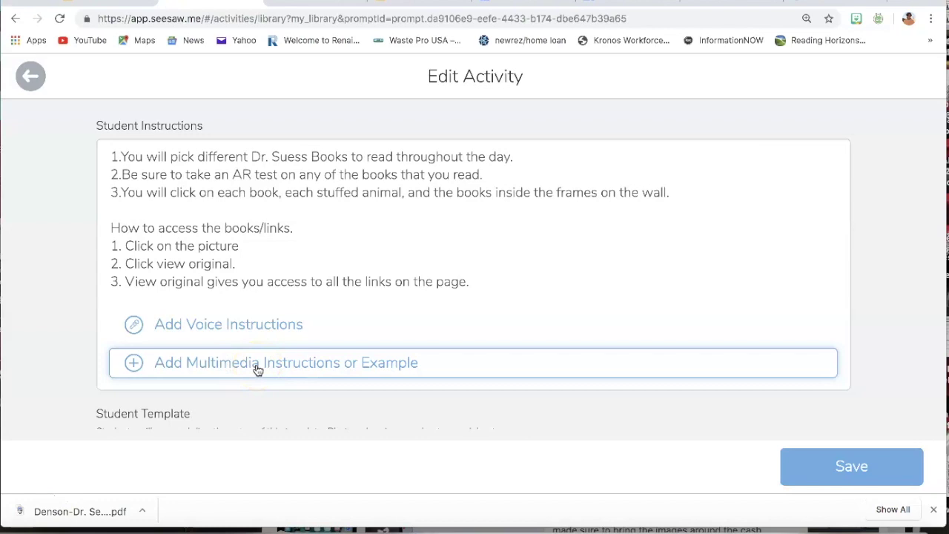
click(256, 366)
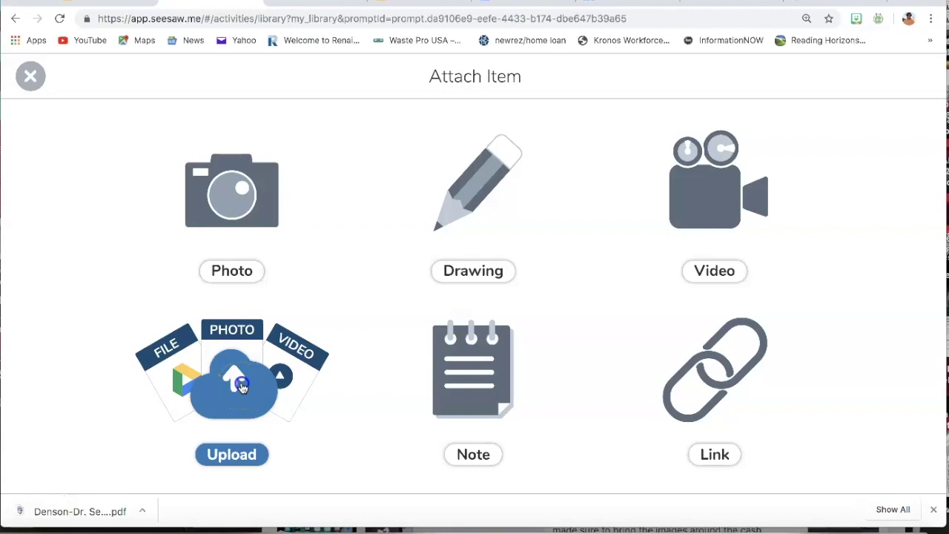
click(240, 384)
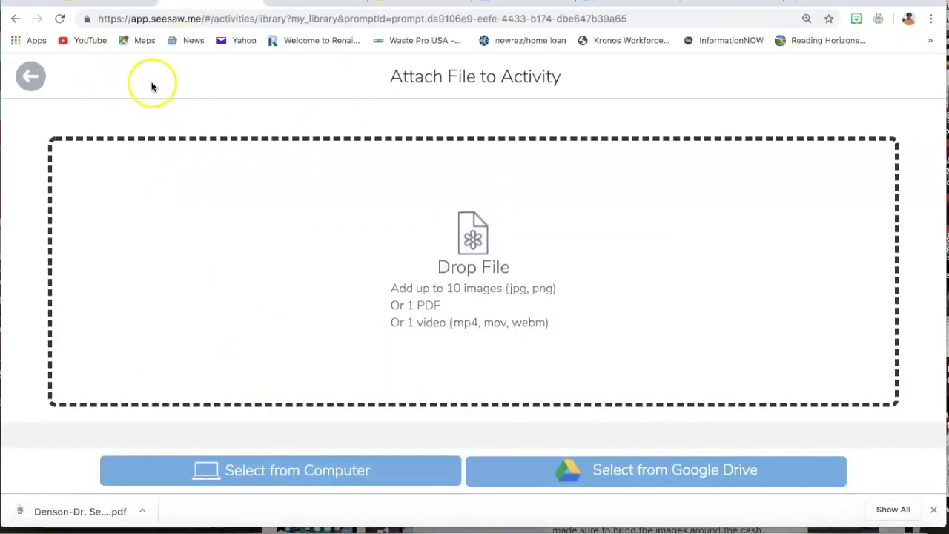
- Switch to the Dr. Seuss Reading Room presentation in Google Slides and download it as a PDF document
click(111, 3)
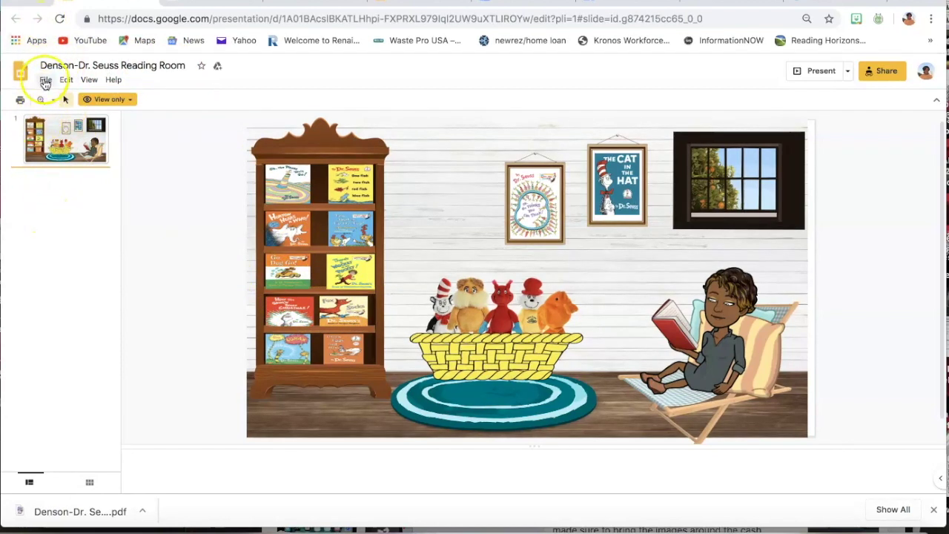
click(46, 81)
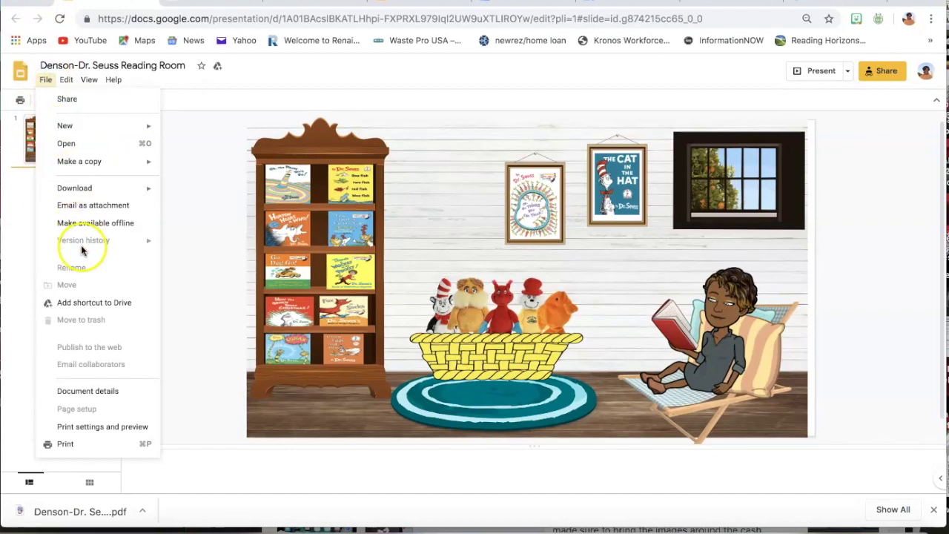
mouse_move(106, 187)
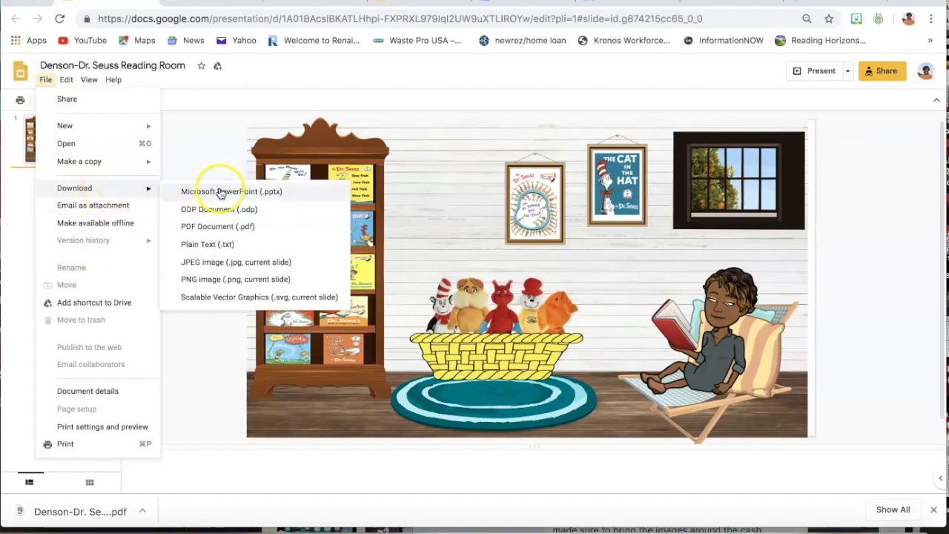
click(208, 232)
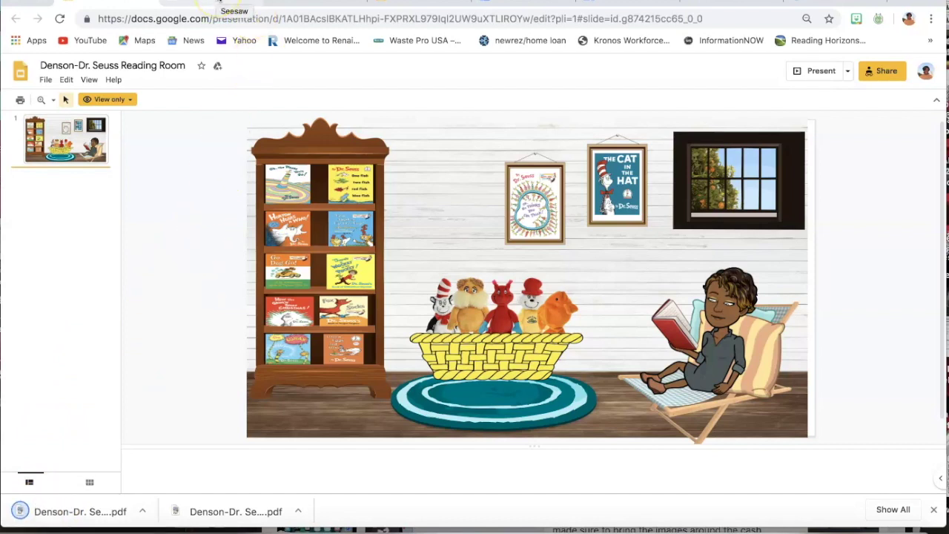
- Return to Seesaw and upload the downloaded Dr. Seuss Reading Room PDF to the activity
click(218, 2)
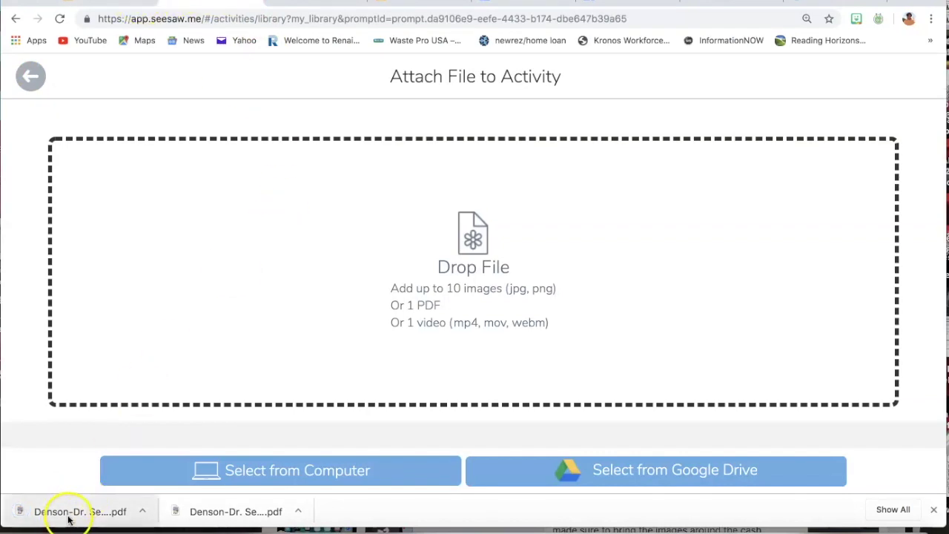
drag(66, 515, 368, 304)
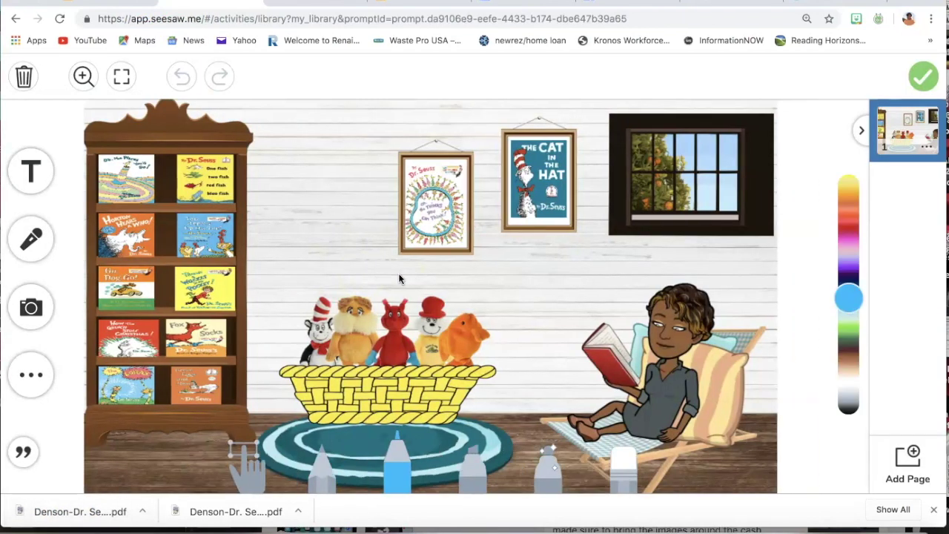
- Check whether the framed books and the window in the uploaded page respond as links
click(424, 216)
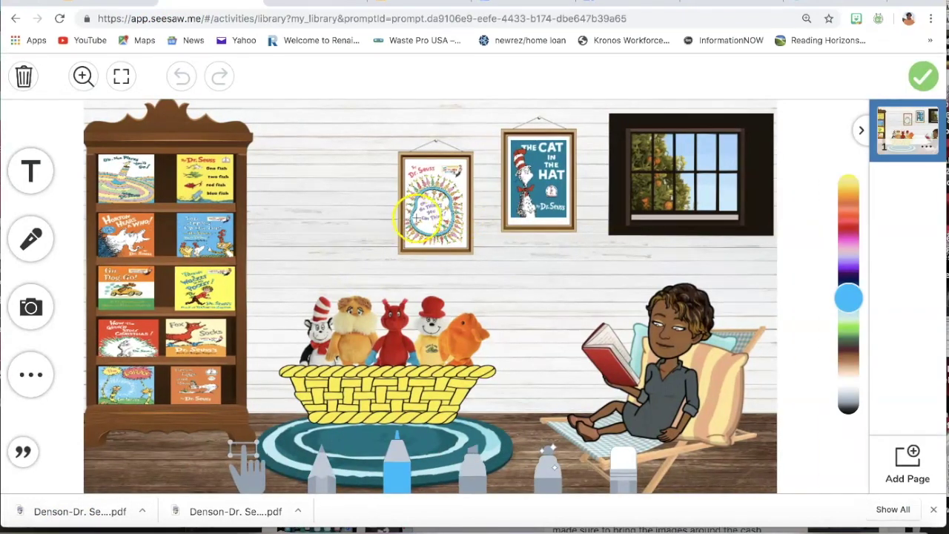
click(540, 167)
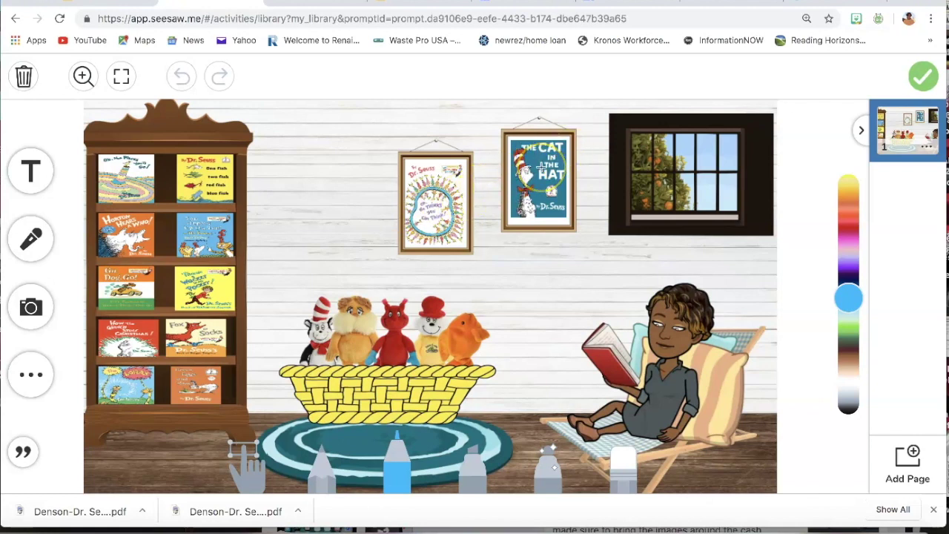
click(407, 191)
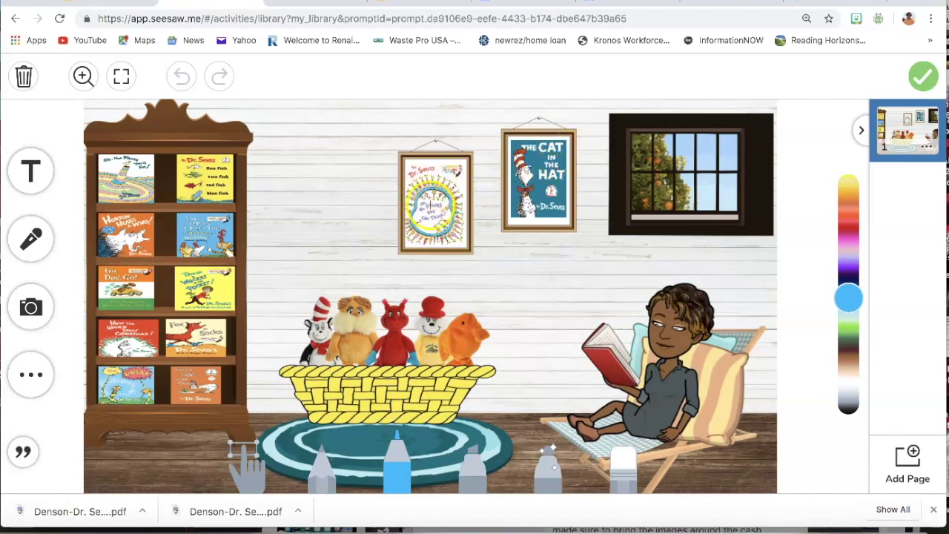
click(657, 201)
- Accept the uploaded page as the activity's example, review it under the student instructions, and save the activity
click(916, 77)
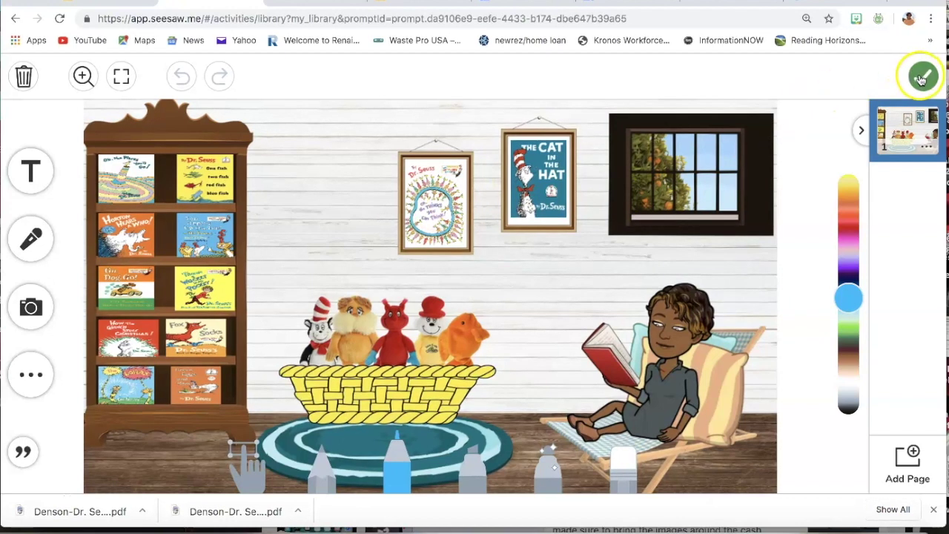
click(920, 77)
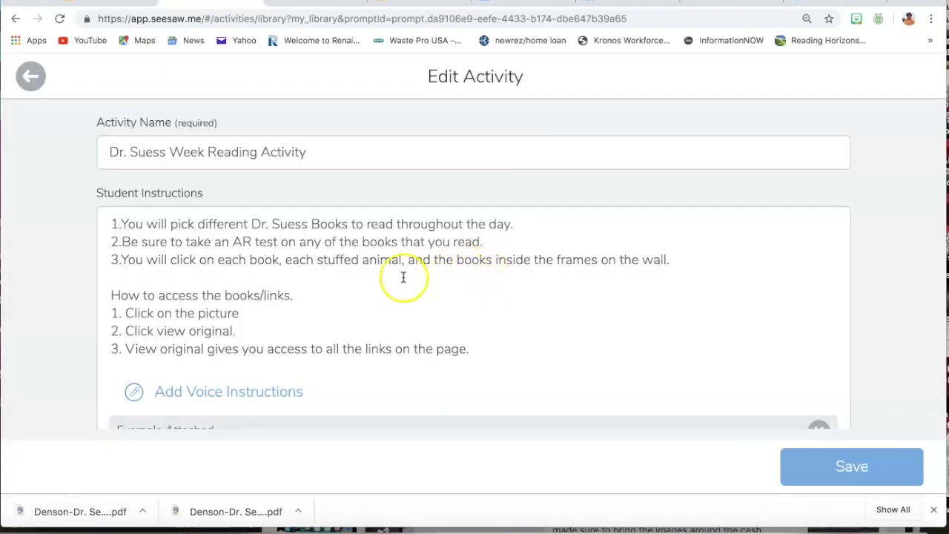
scroll(269, 299, down, 3)
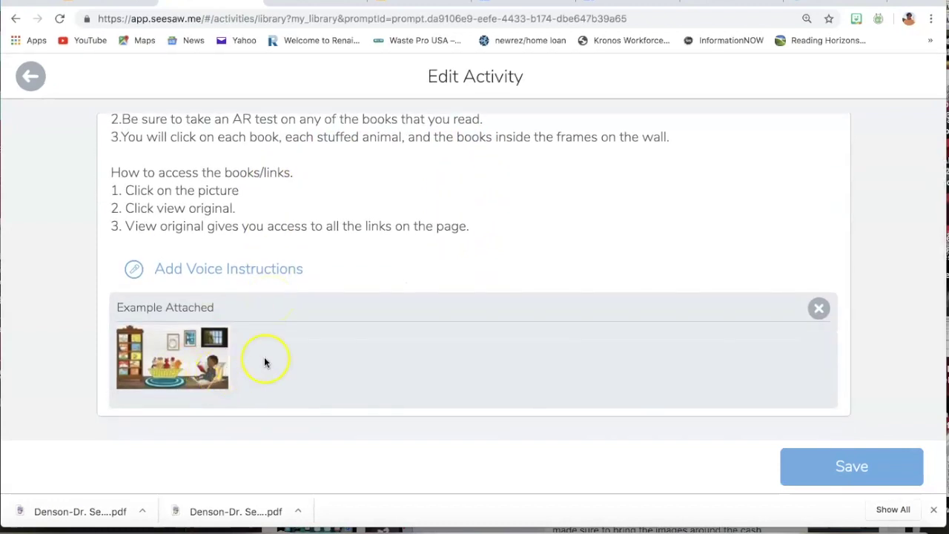
scroll(402, 358, up, 2)
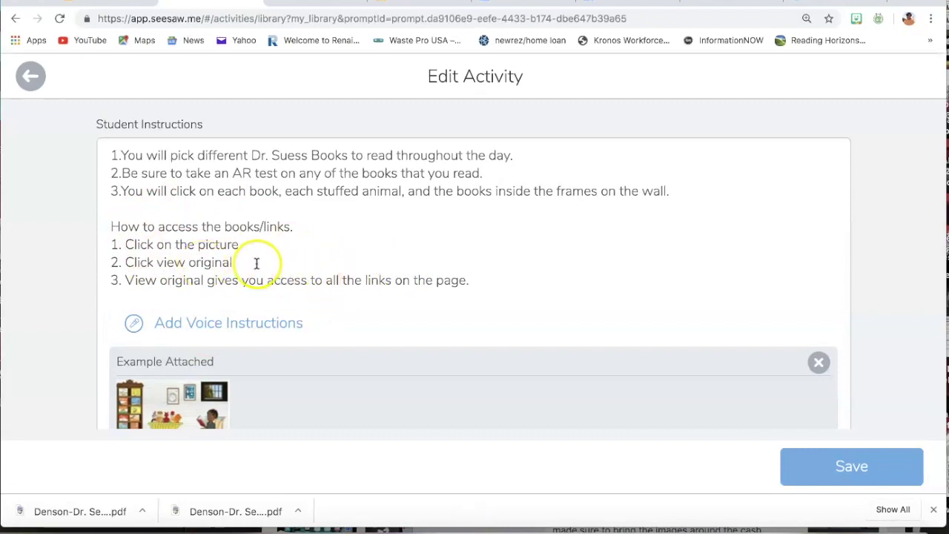
click(850, 464)
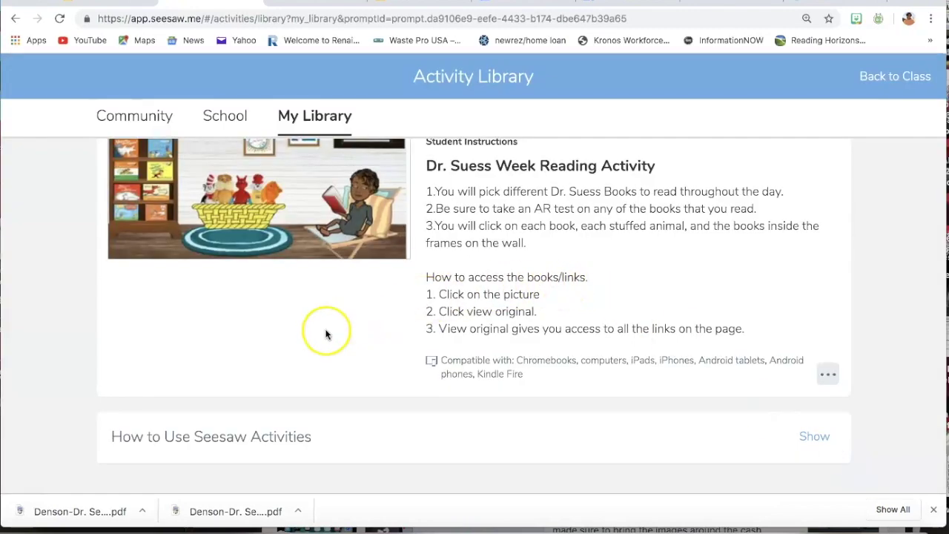
- Open the reading room picture in the saved activity and view its original PDF
scroll(325, 335, up, 2)
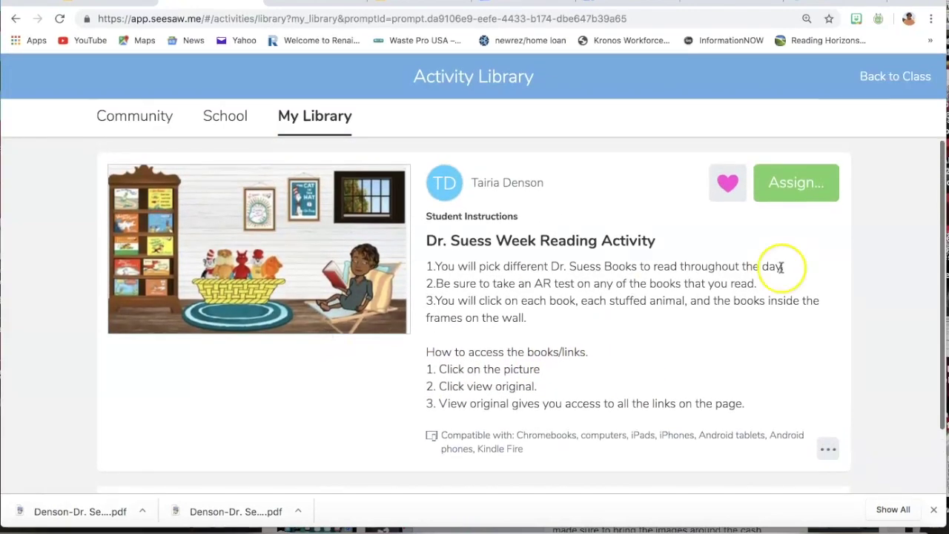
scroll(542, 296, down, 1)
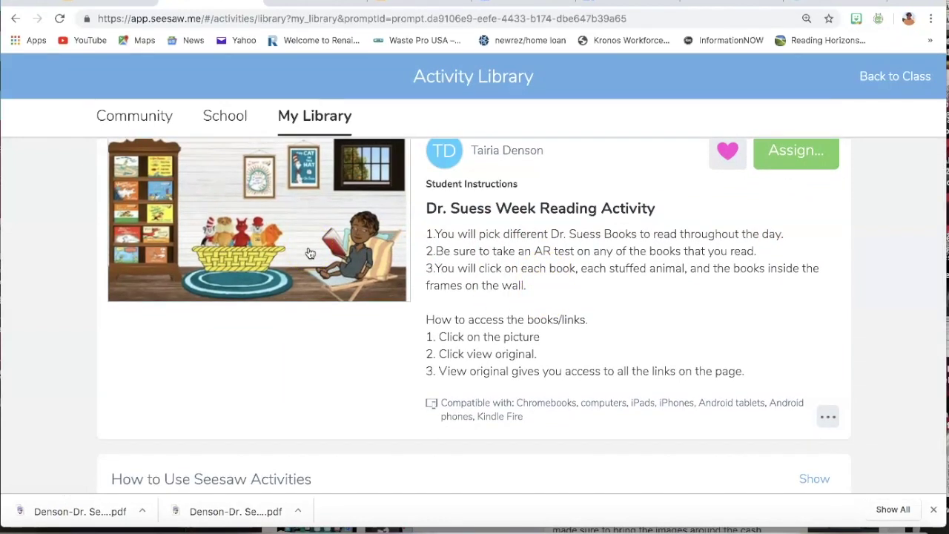
click(309, 303)
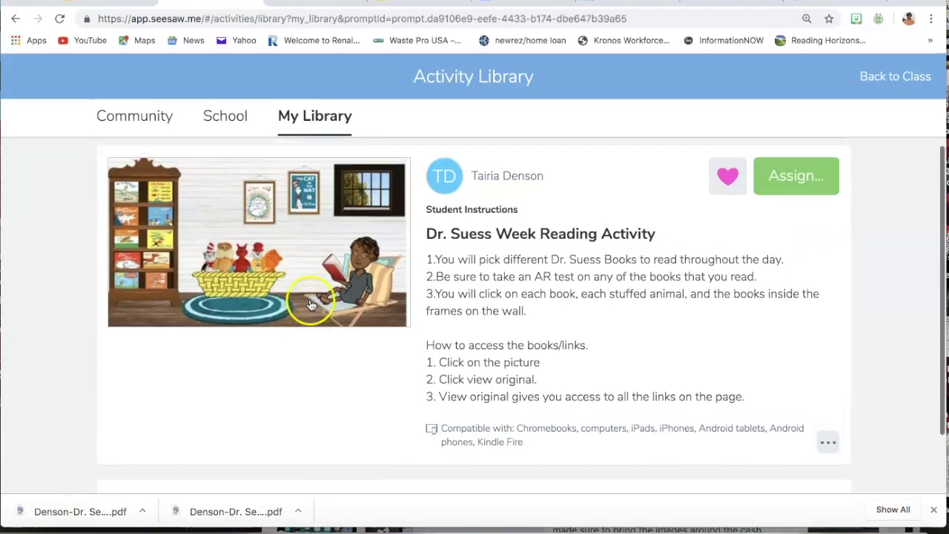
click(508, 382)
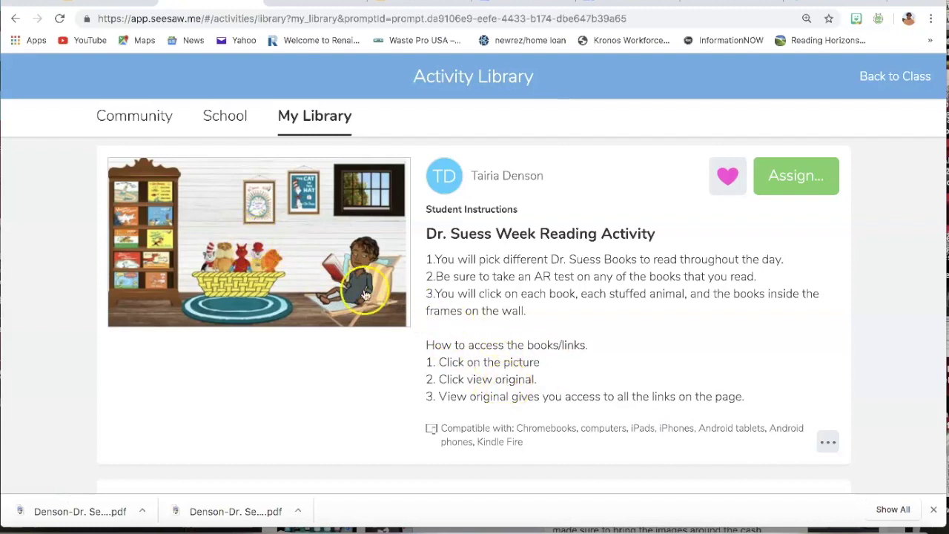
click(279, 240)
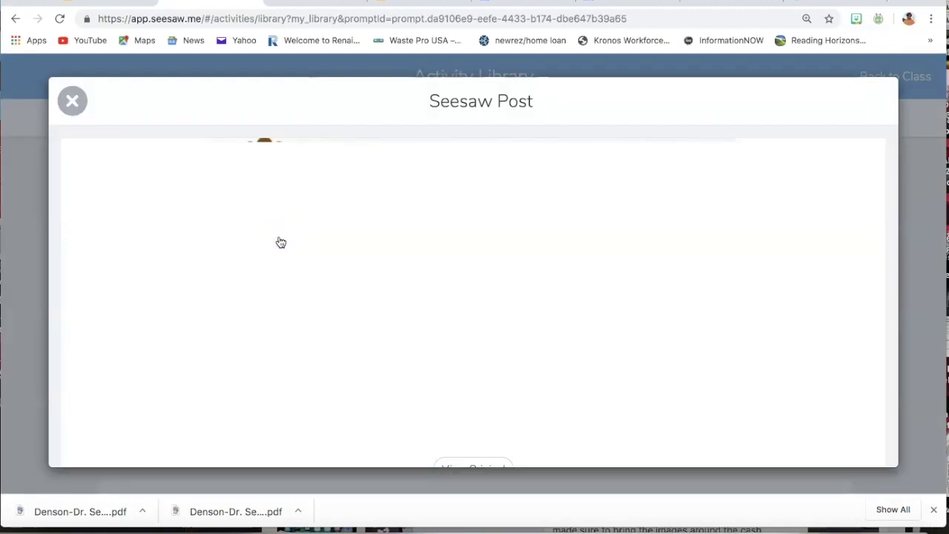
scroll(415, 297, down, 2)
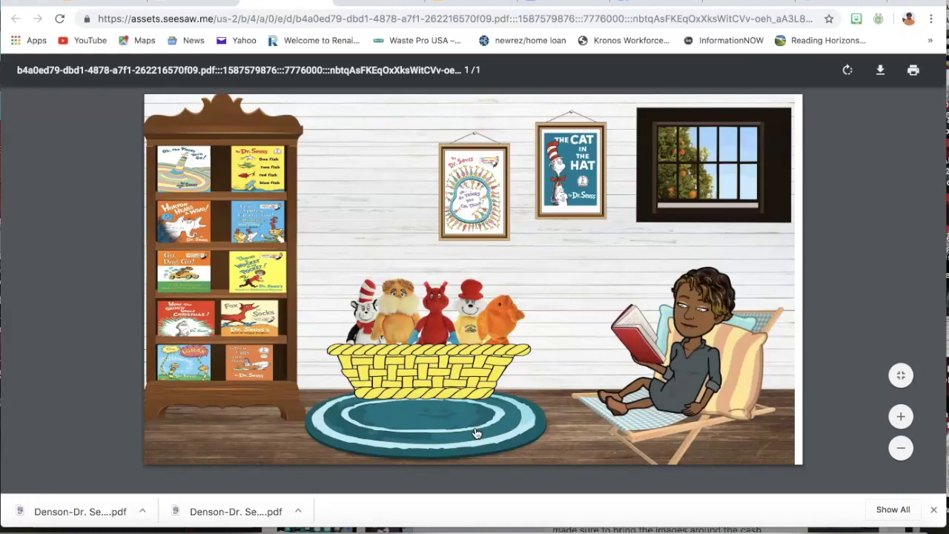
click(478, 419)
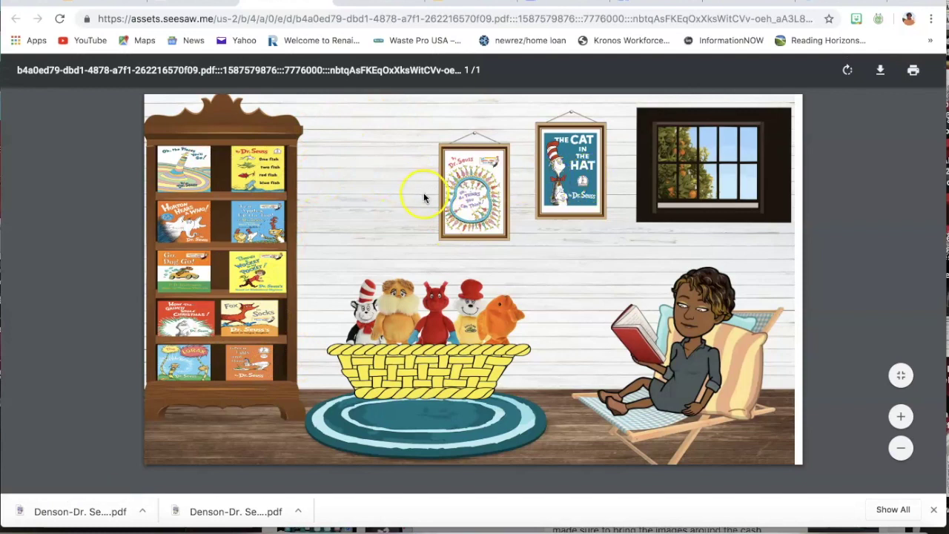
- Test the link on the One Fish, Two Fish, Red Fish, Blue Fish book and go back to the Seesaw post
click(266, 168)
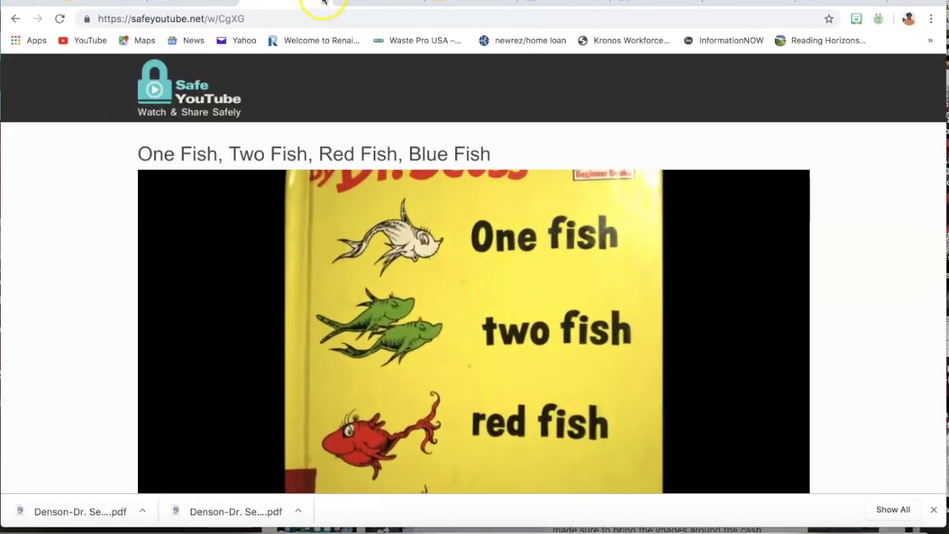
click(322, 3)
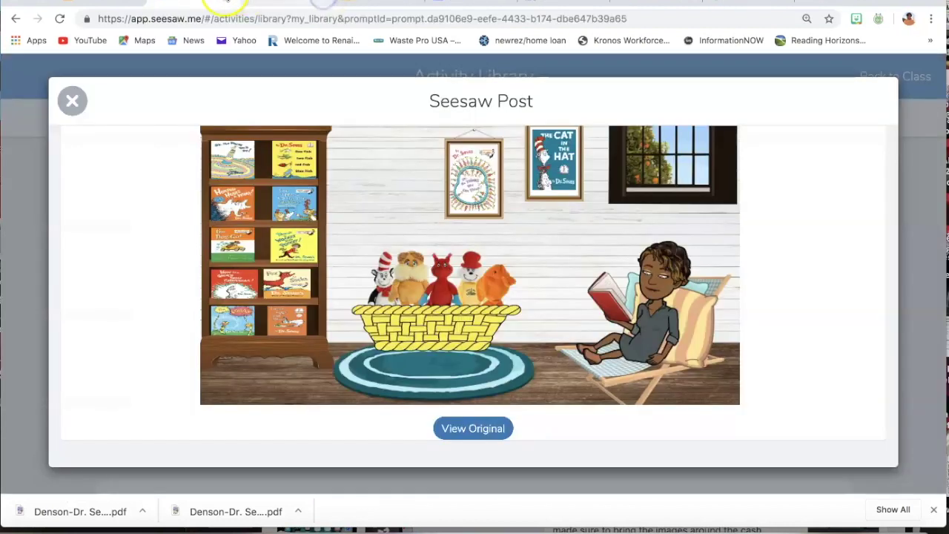